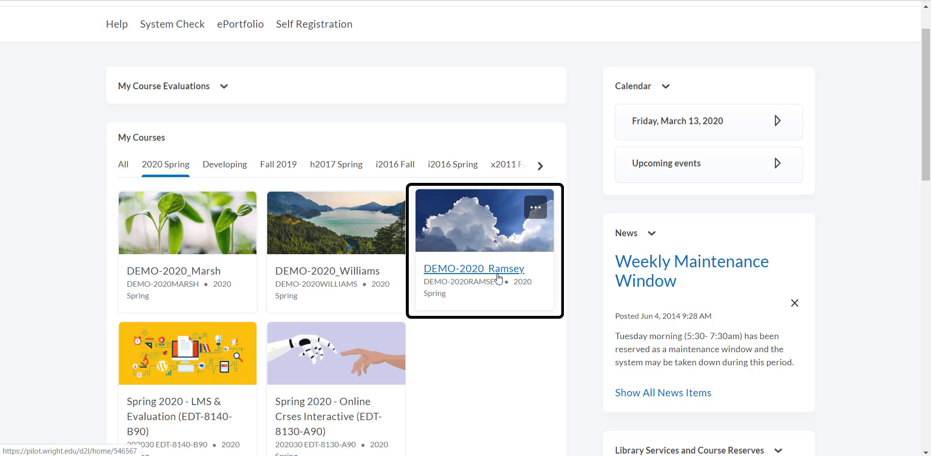
Open the content area of the Spring 2020 demo course with the cloud image and add a module titled Week 1
left_click(498, 277)
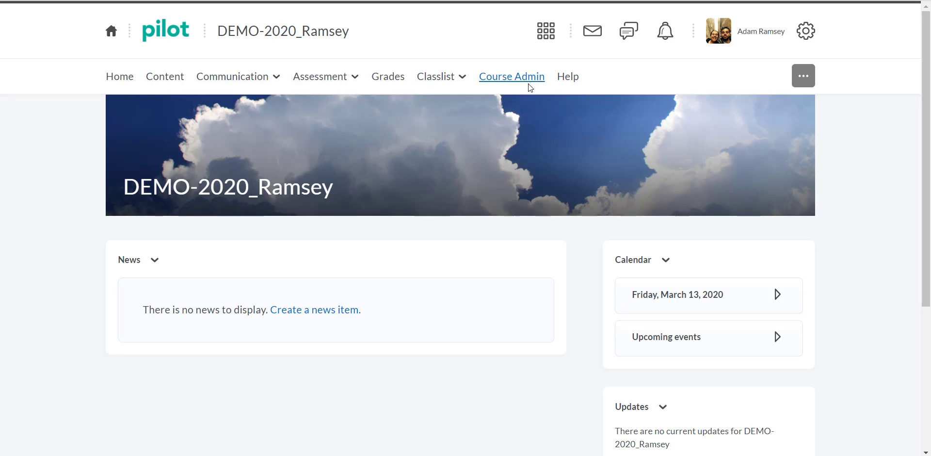
left_click(165, 78)
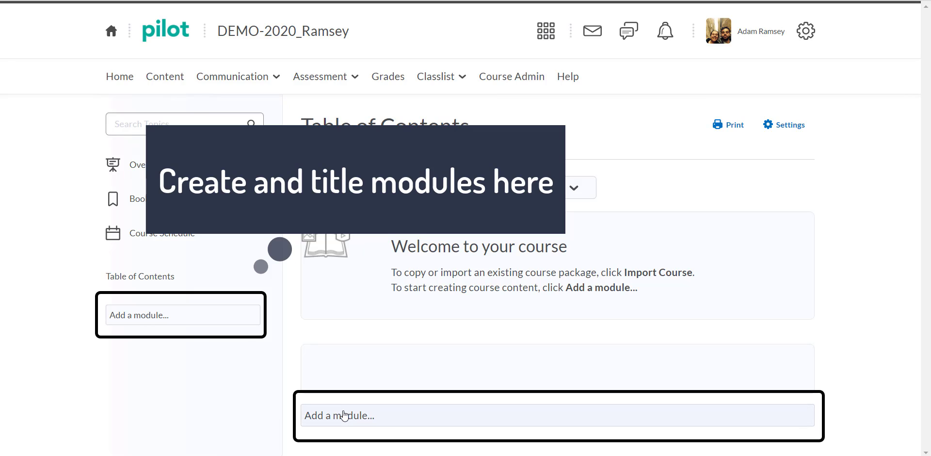
left_click(140, 320)
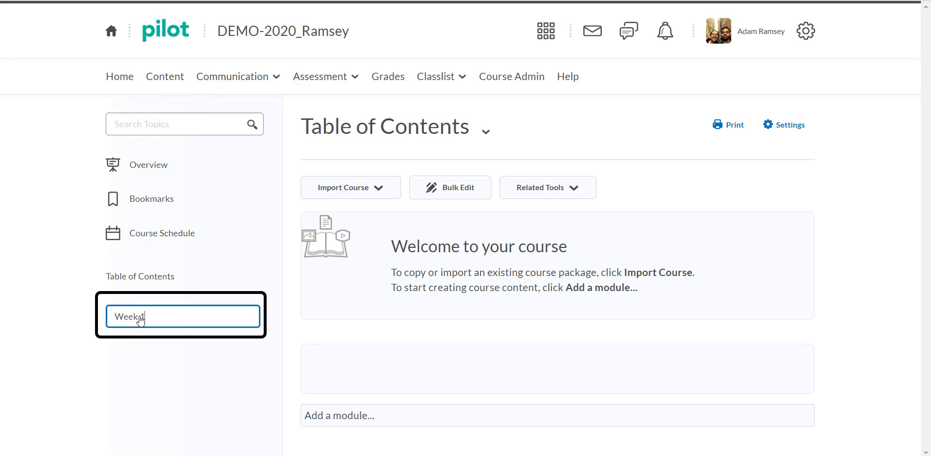
key("Return")
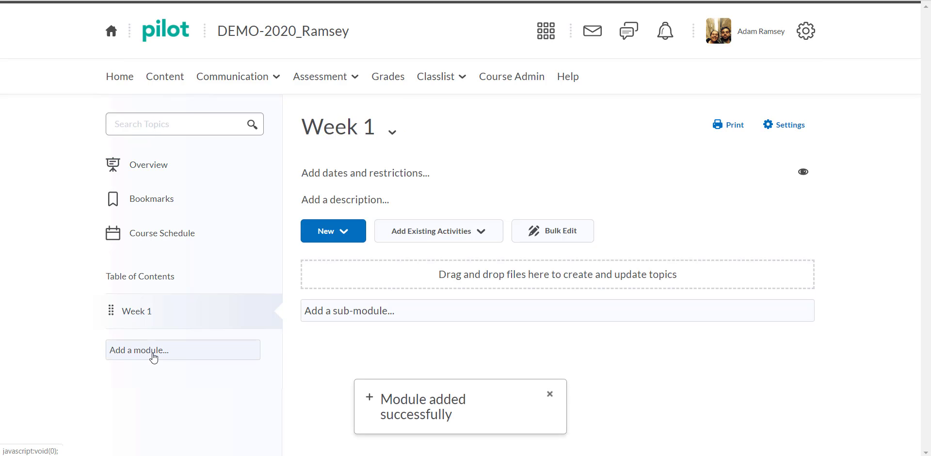
Add two more modules titled Week 2 and Week 3 to the course's table of contents
left_click(154, 357)
type("We")
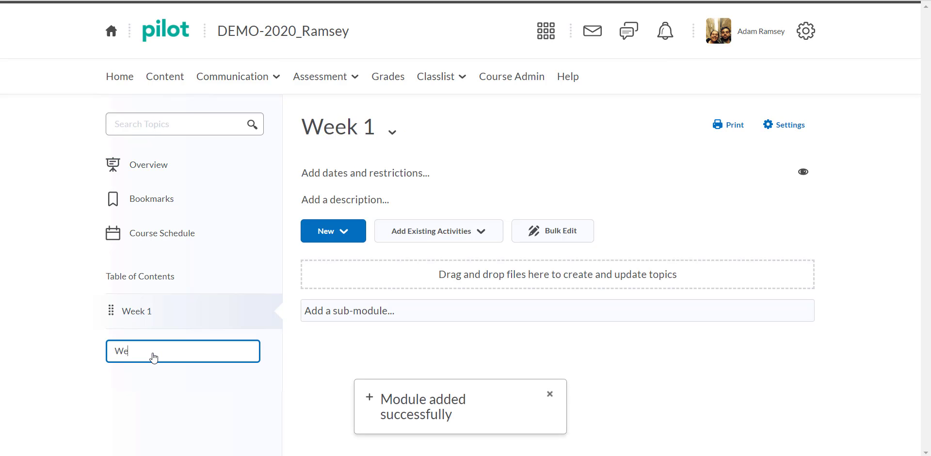
type("ek 2")
key("Return")
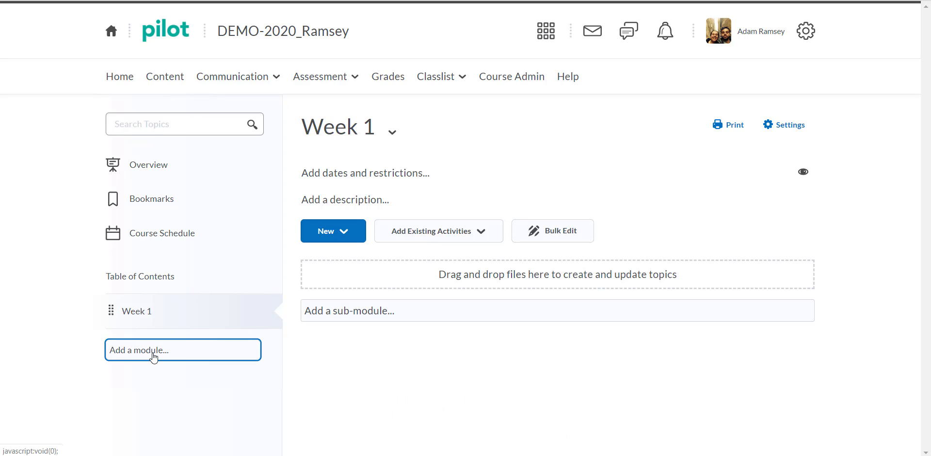
left_click(150, 387)
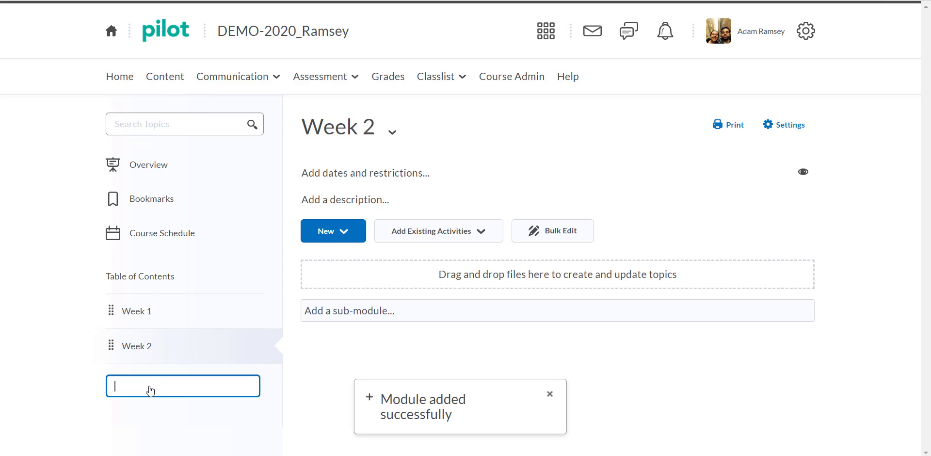
type("Week 3")
key("Return")
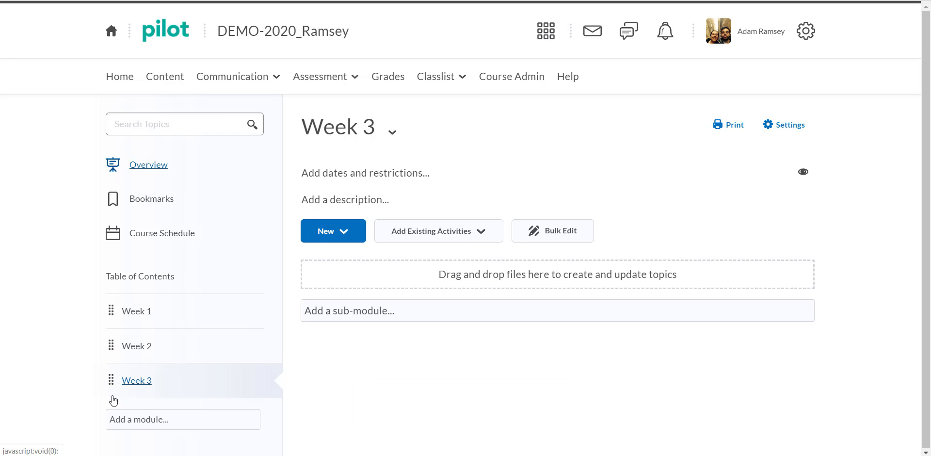
Try to reorder Week 3 in the module list, and view the weekly modules in turn, ending on Week 1
left_click_drag(108, 378, 107, 356)
left_click(159, 313)
left_click(175, 339)
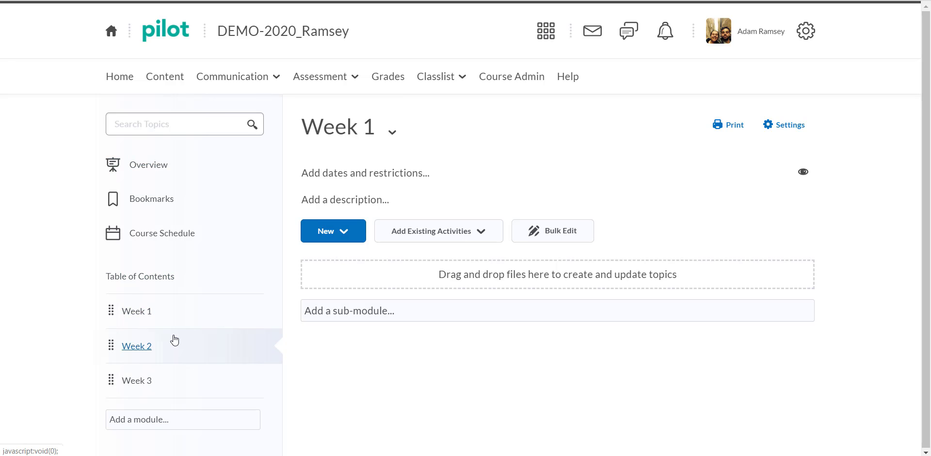
left_click(172, 380)
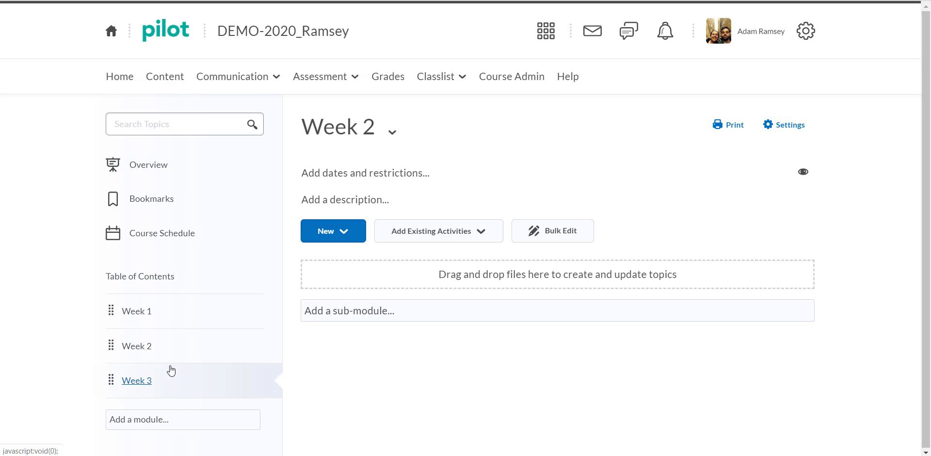
left_click(172, 306)
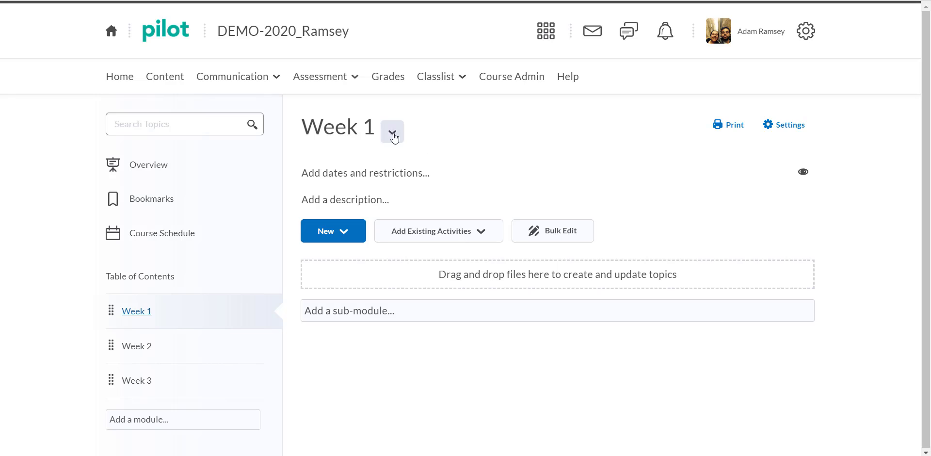
Examine the Week 1 module's title editing, action options, date and release restrictions, and description editor
left_click(342, 137)
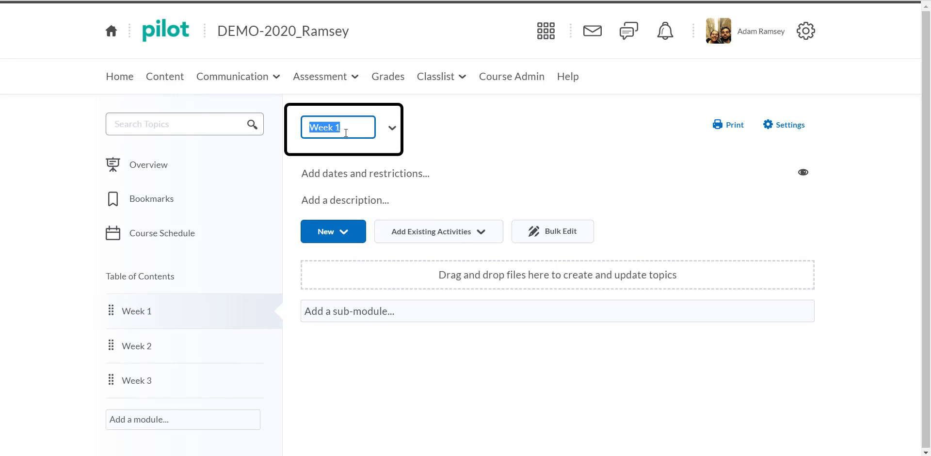
left_click(408, 138)
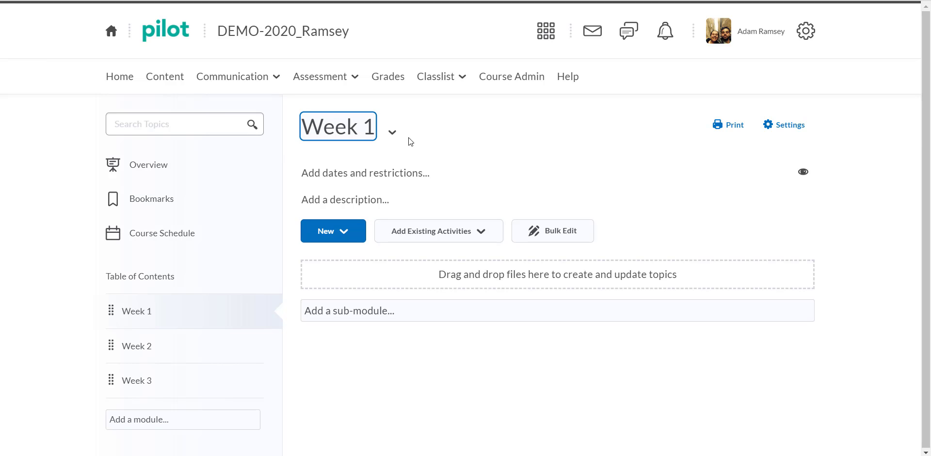
left_click(395, 138)
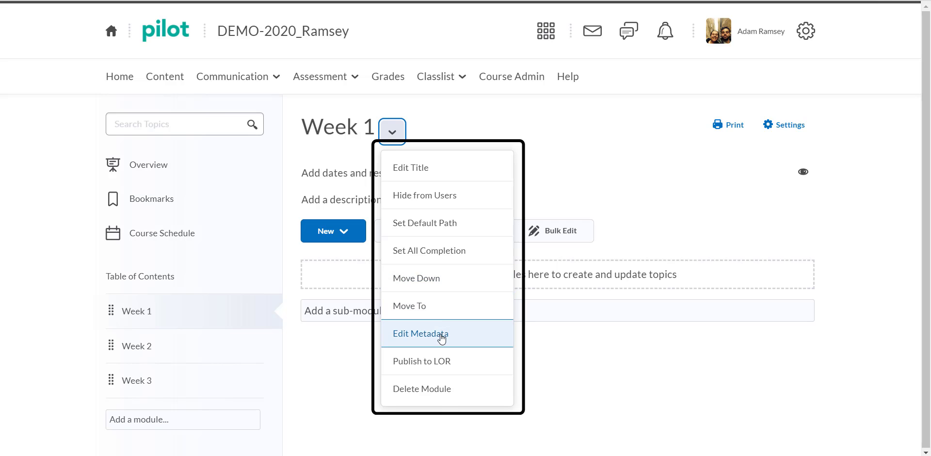
left_click(445, 139)
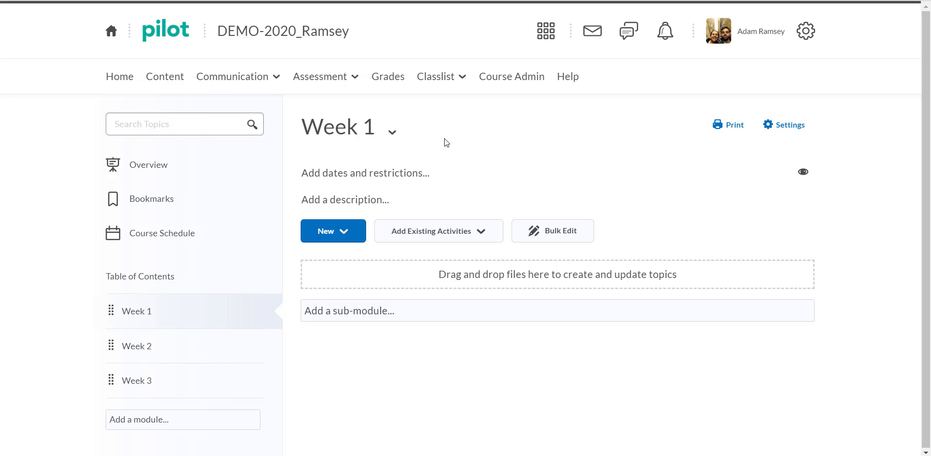
left_click(377, 180)
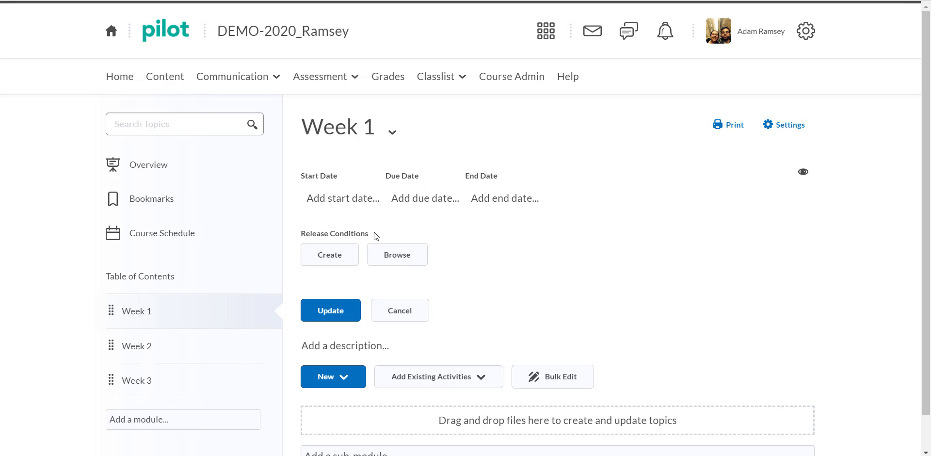
left_click(399, 315)
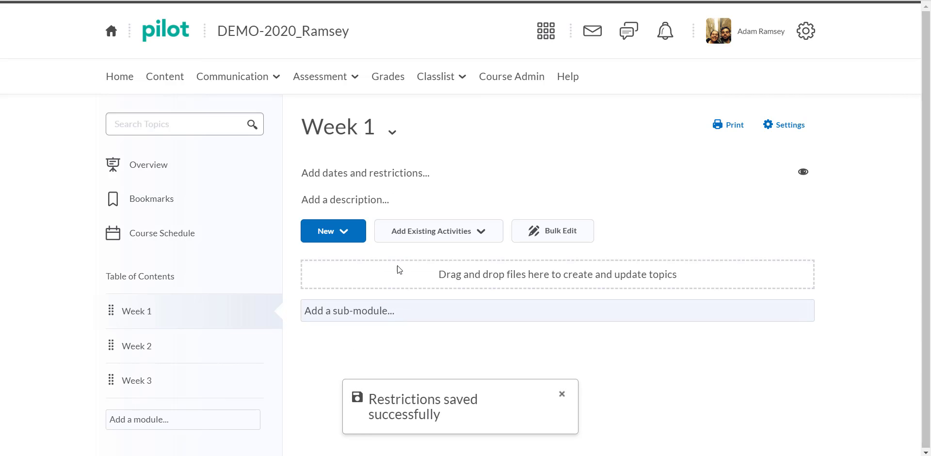
left_click(401, 201)
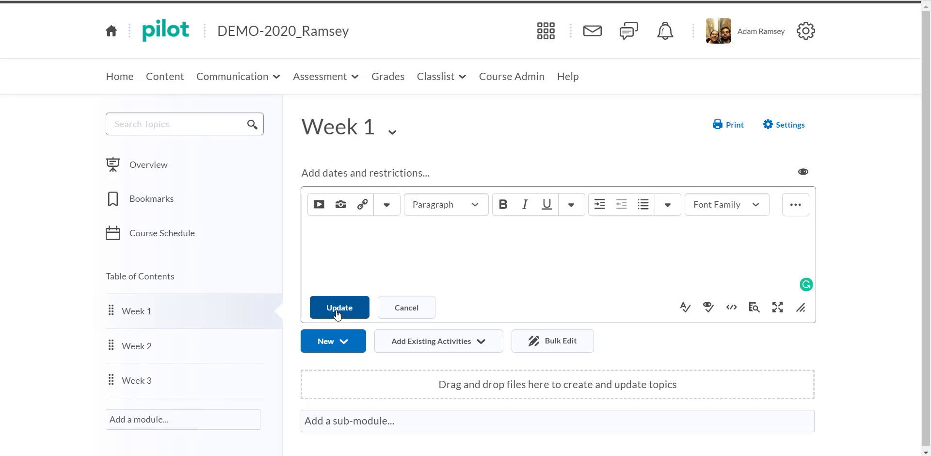
left_click(407, 310)
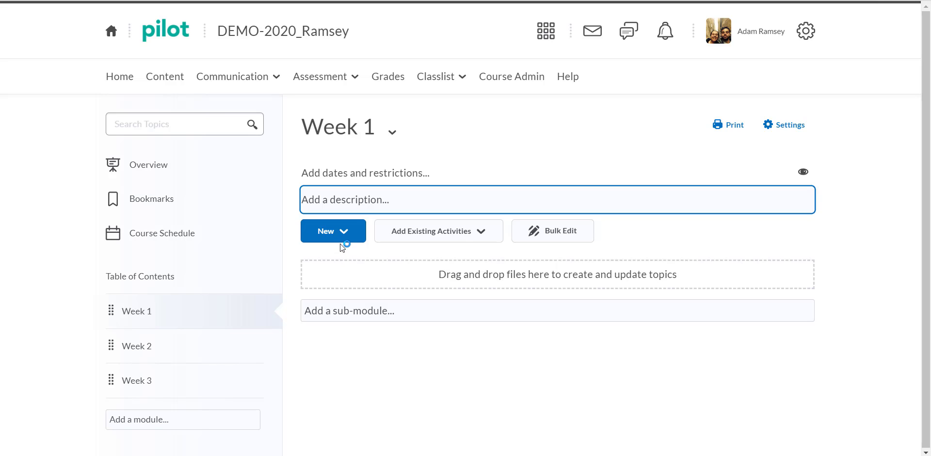
Create a new quiz in the Week 1 module and title it Quiz 1
left_click(328, 238)
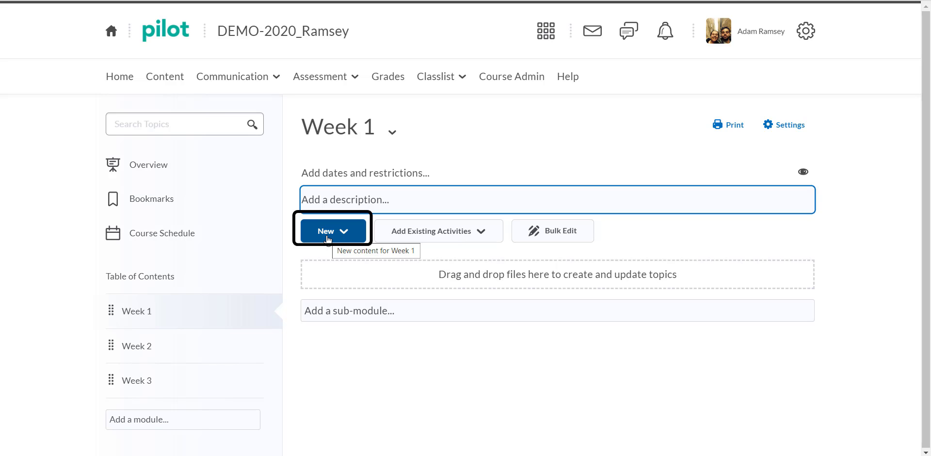
left_click(328, 238)
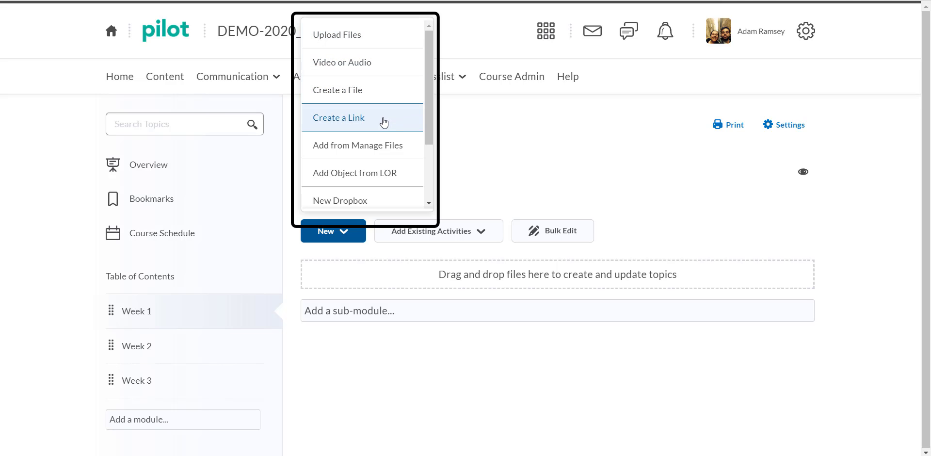
scroll(382, 125, "down", 2)
scroll(383, 125, "down", 1)
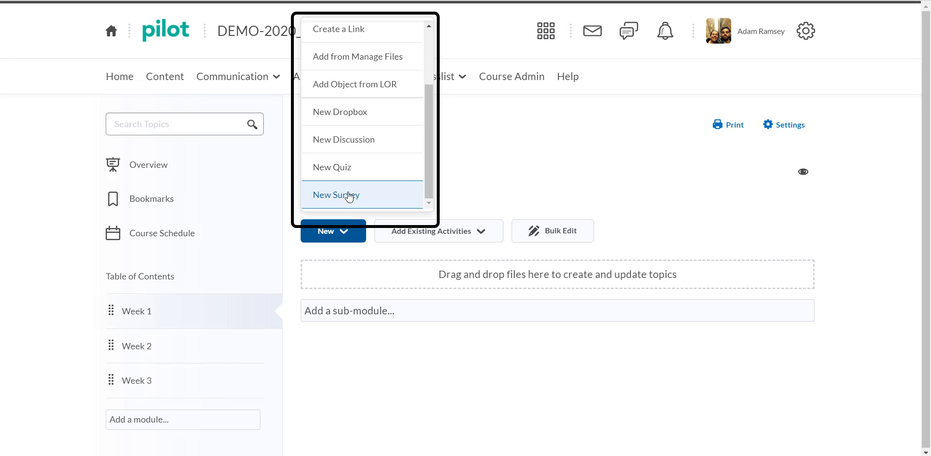
left_click(369, 169)
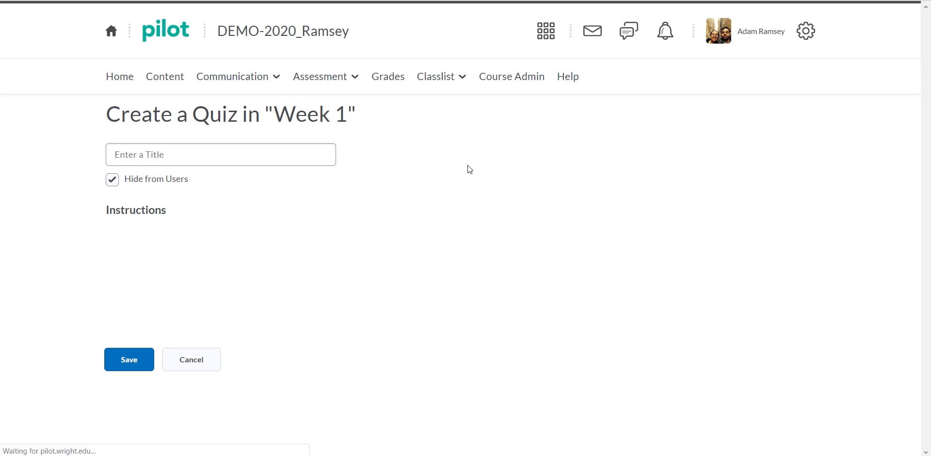
left_click(235, 152)
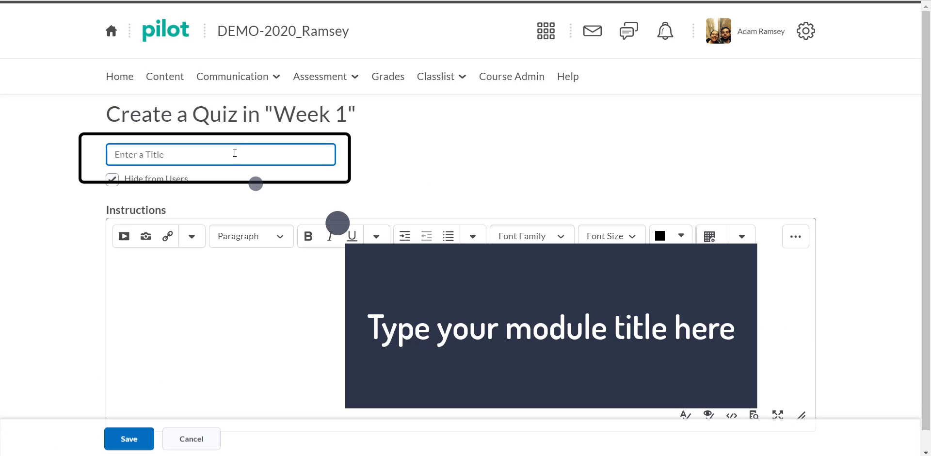
type("Quiz T")
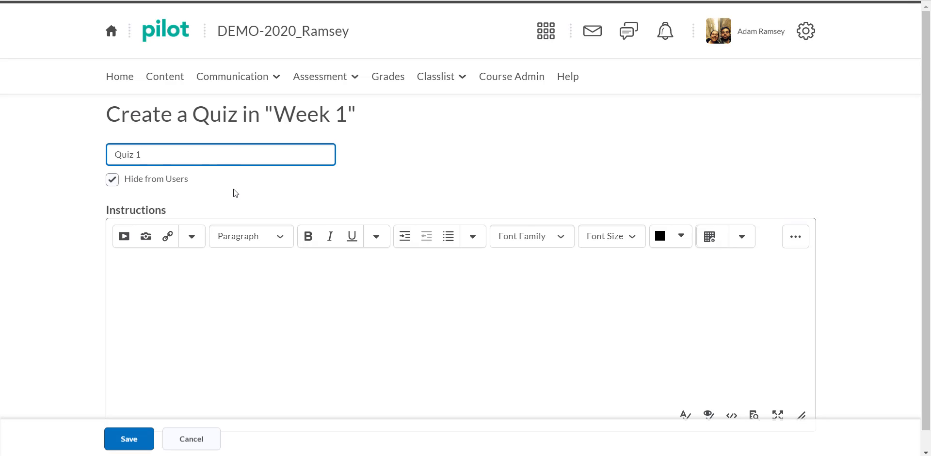
Enter "Here are the instructions for the quiz." as the quiz instructions and save the quiz
scroll(235, 189, "down", 1)
left_click(167, 306)
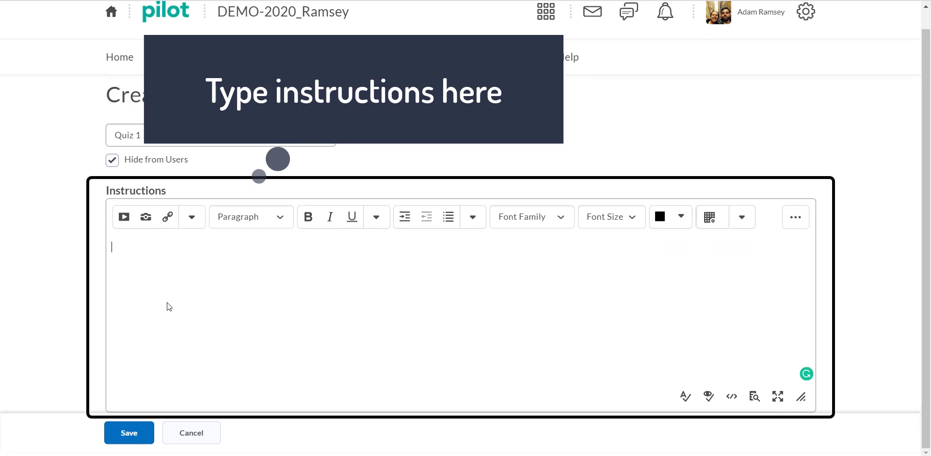
type("Here are the instruct")
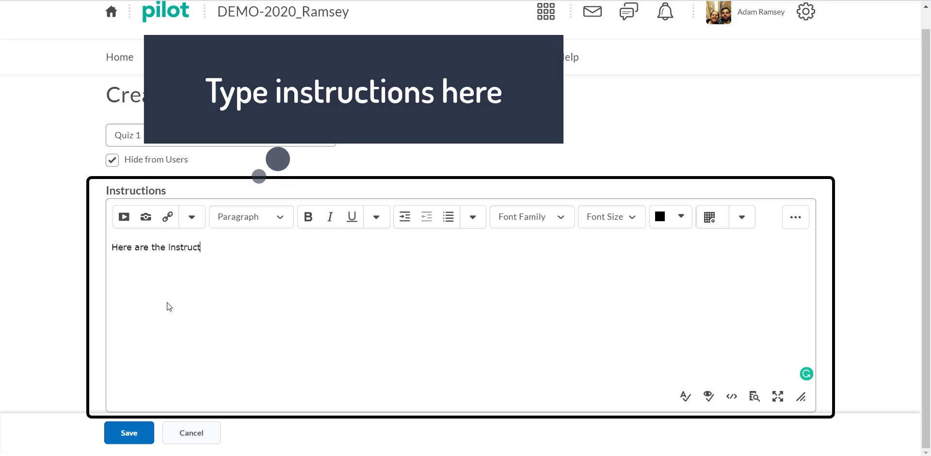
type("ions for the")
type("quiz.")
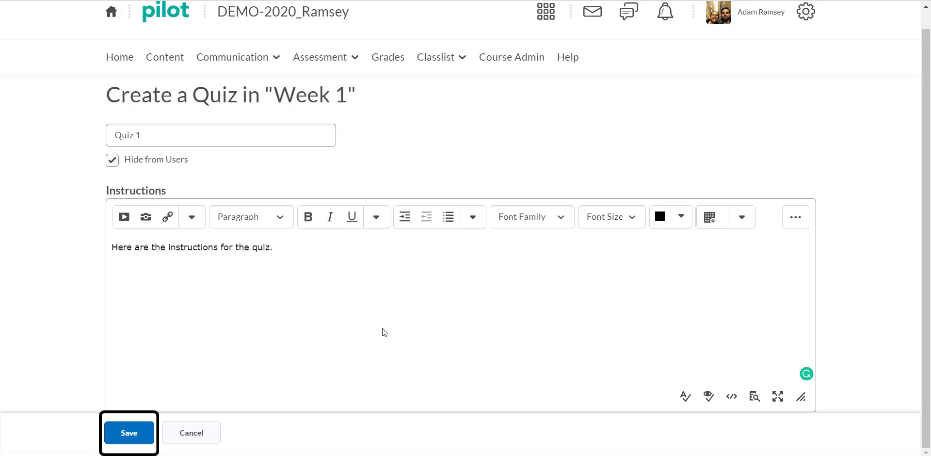
left_click(129, 433)
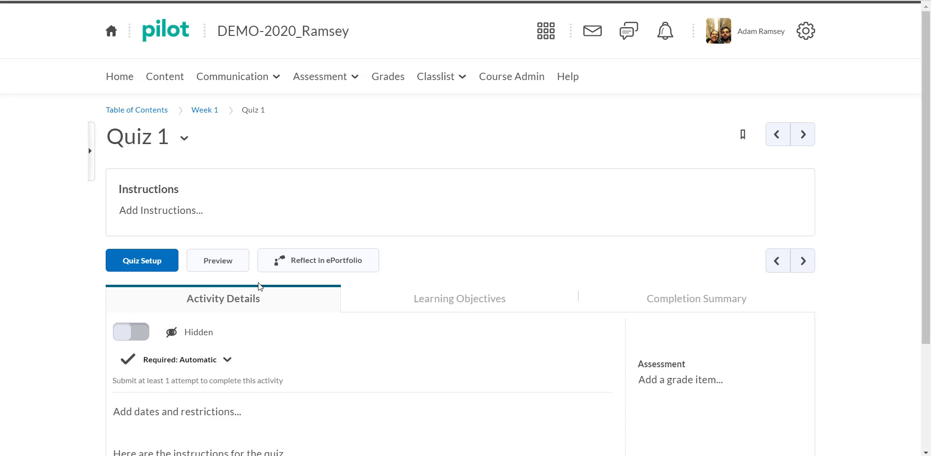
Review the activity details of Quiz 1 and return to the Week 1 module
scroll(16, 336, "down", 3)
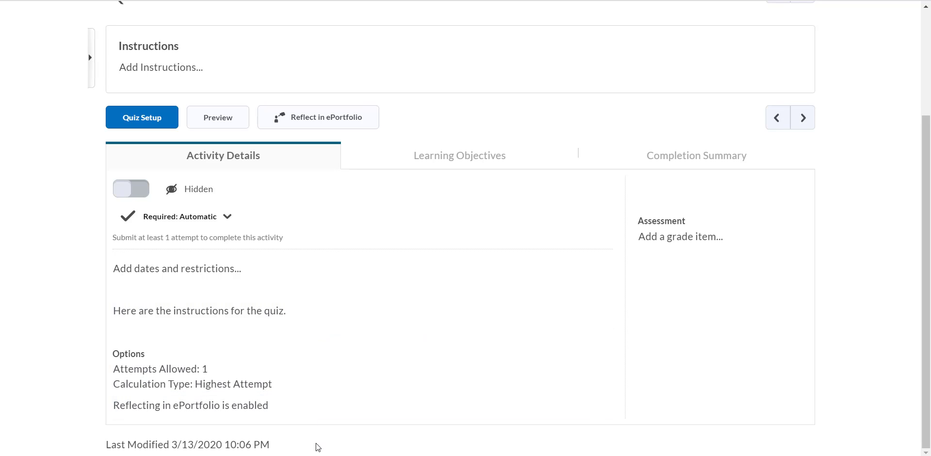
scroll(331, 323, "up", 2)
scroll(332, 322, "up", 2)
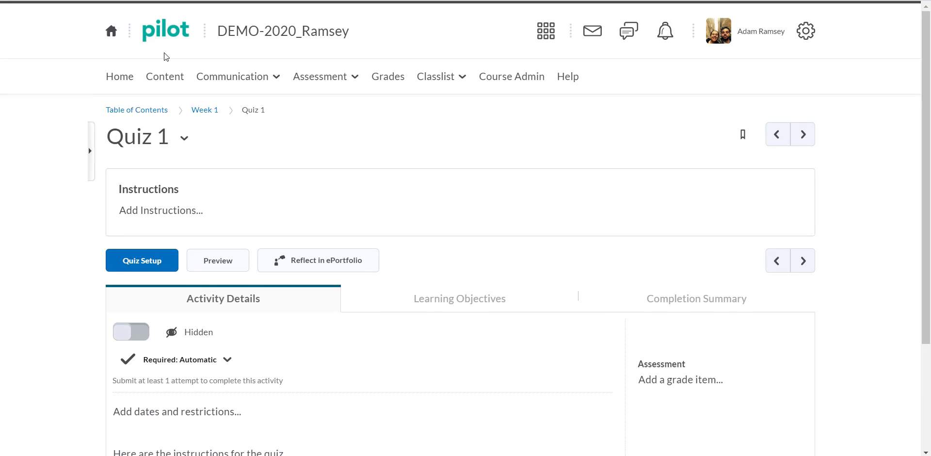
left_click(205, 110)
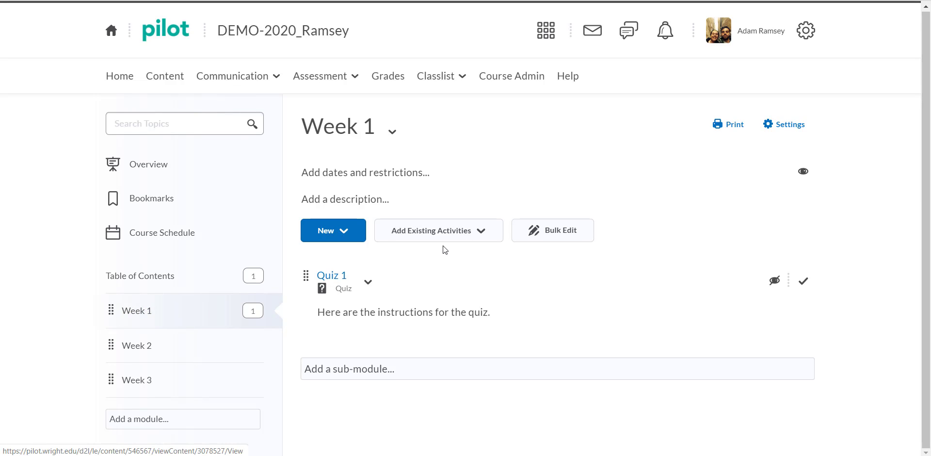
Add a sub-module titled Homework to the Week 1 module
left_click(356, 378)
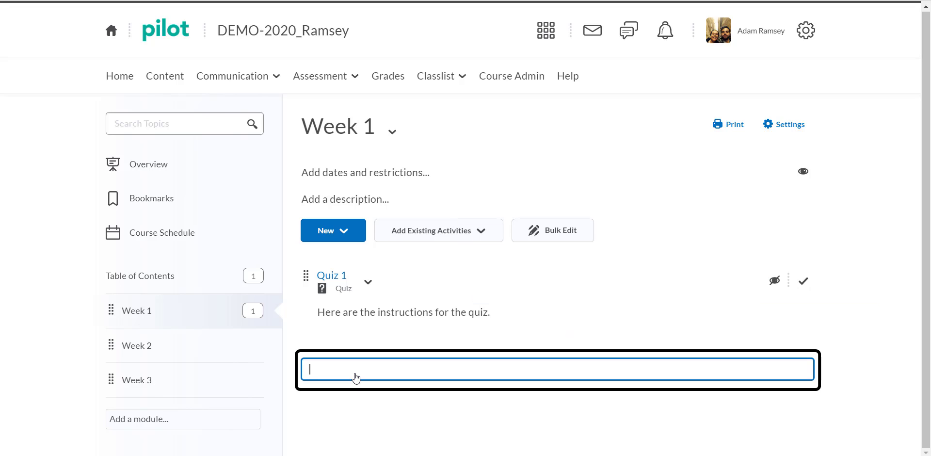
type("Homework")
key("Return")
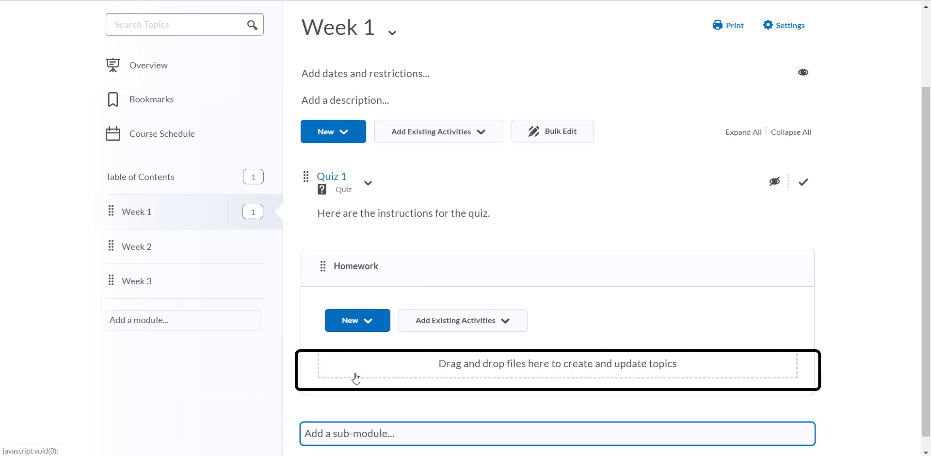
Add a sub-module titled Quizzes to the Week 1 module, below the Homework sub-module
left_click(339, 438)
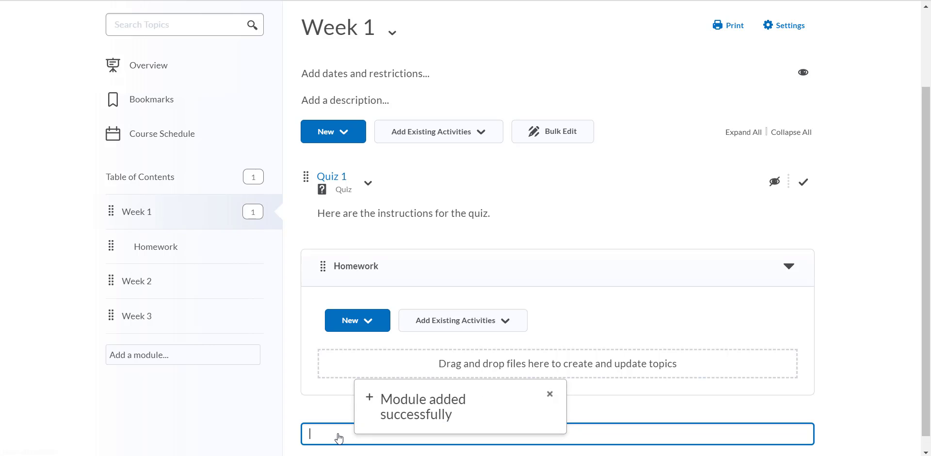
type("Quiz")
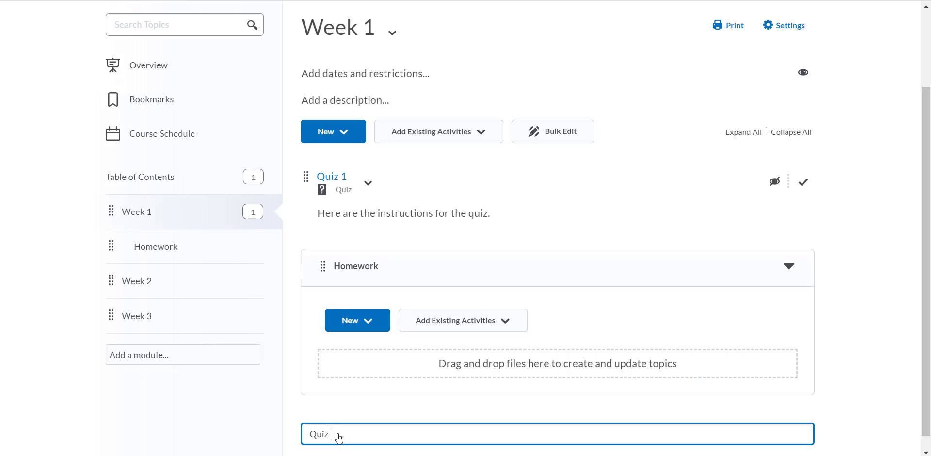
type("zes")
key("BackSpace")
type("zes")
key("Return")
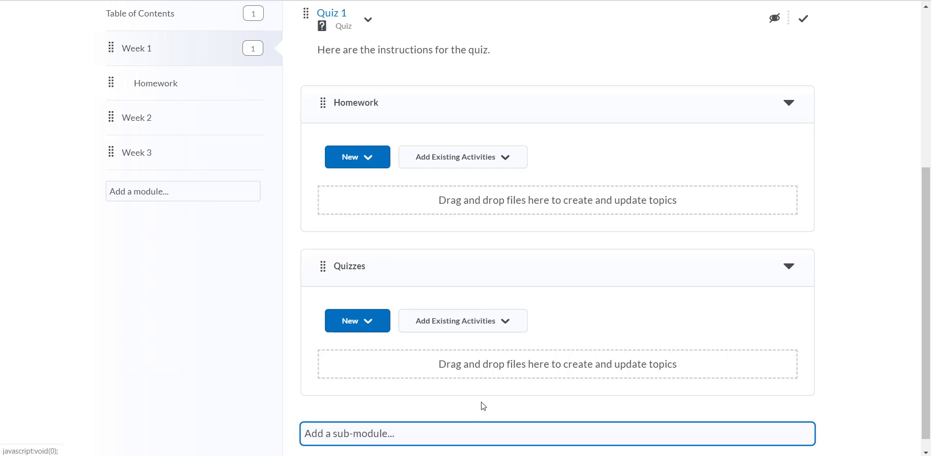
left_click(366, 155)
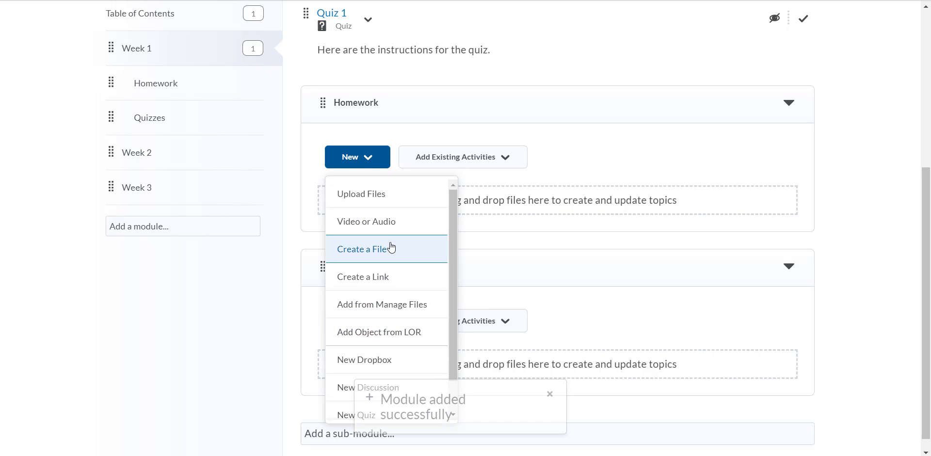
scroll(386, 329, "down", 1)
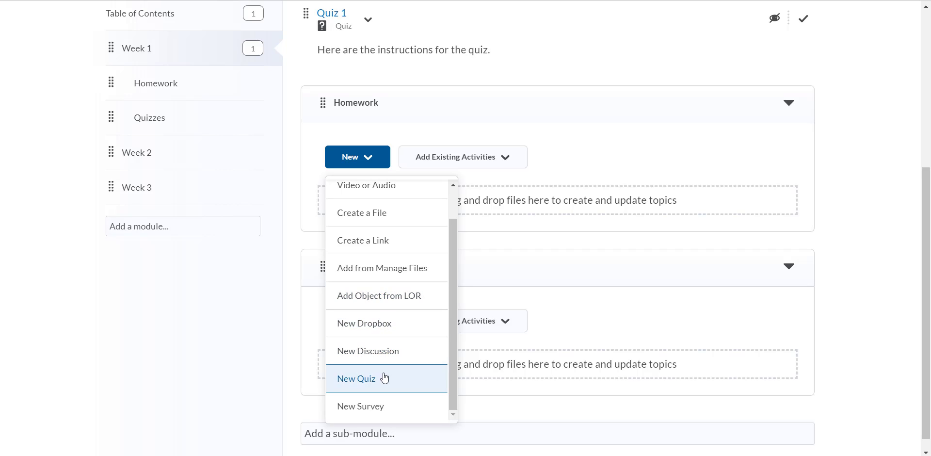
scroll(385, 297, "up", 1)
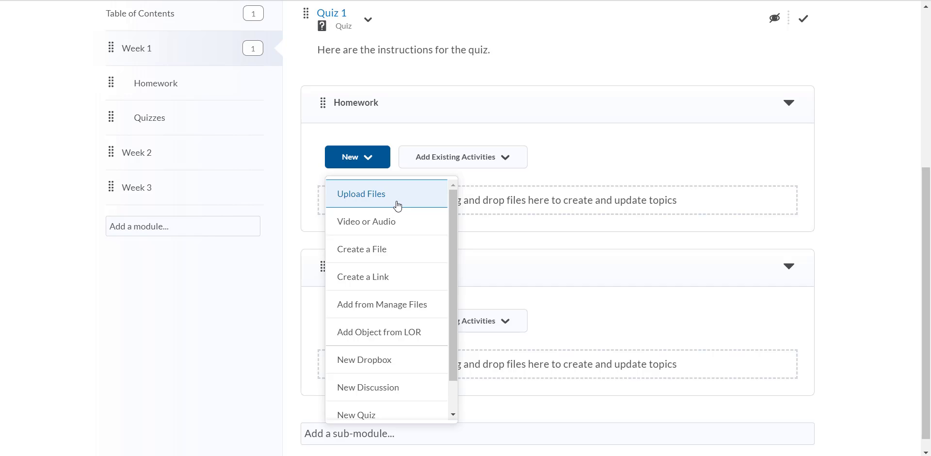
left_click(216, 337)
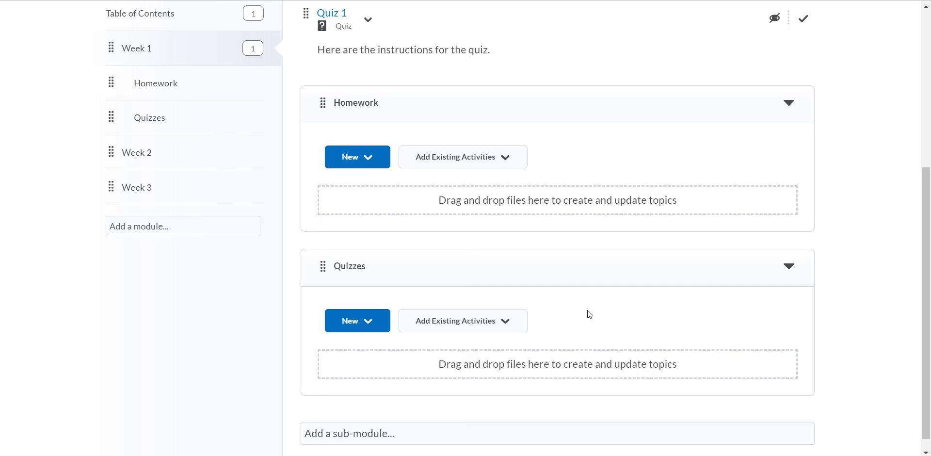
scroll(586, 312, "down", 1)
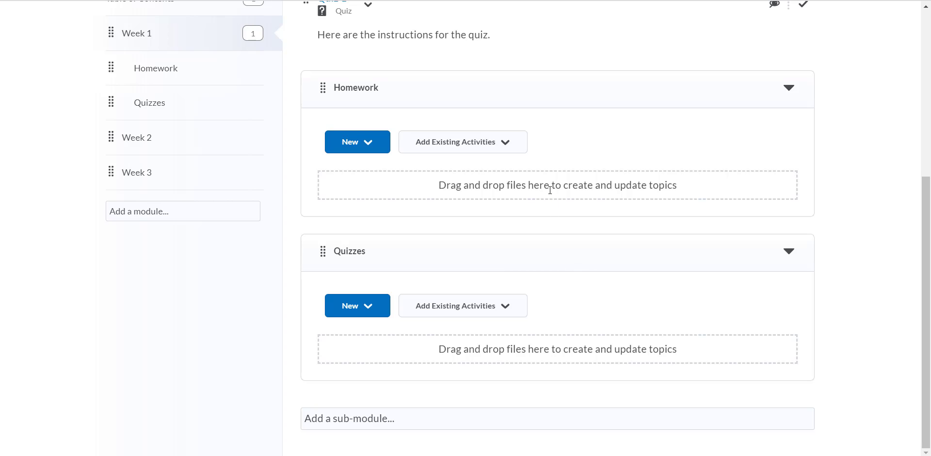